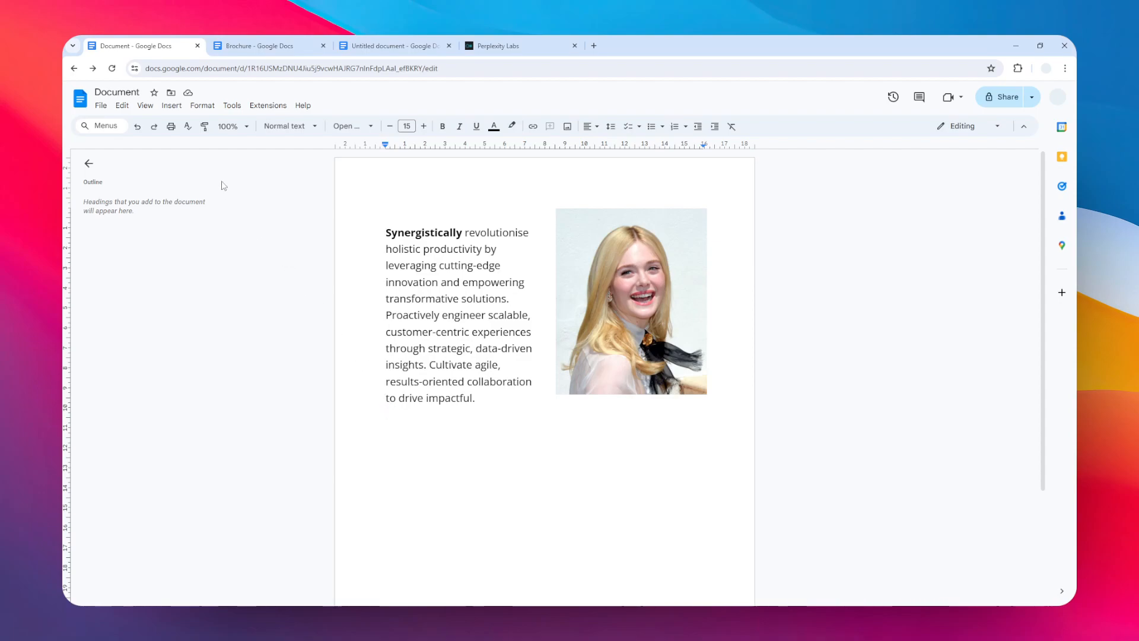
Insert a new drawing in the document and draw a flowchart terminator shape about 5 cm wide near the canvas's upper-left corner.
click(172, 106)
mouse_move(191, 157)
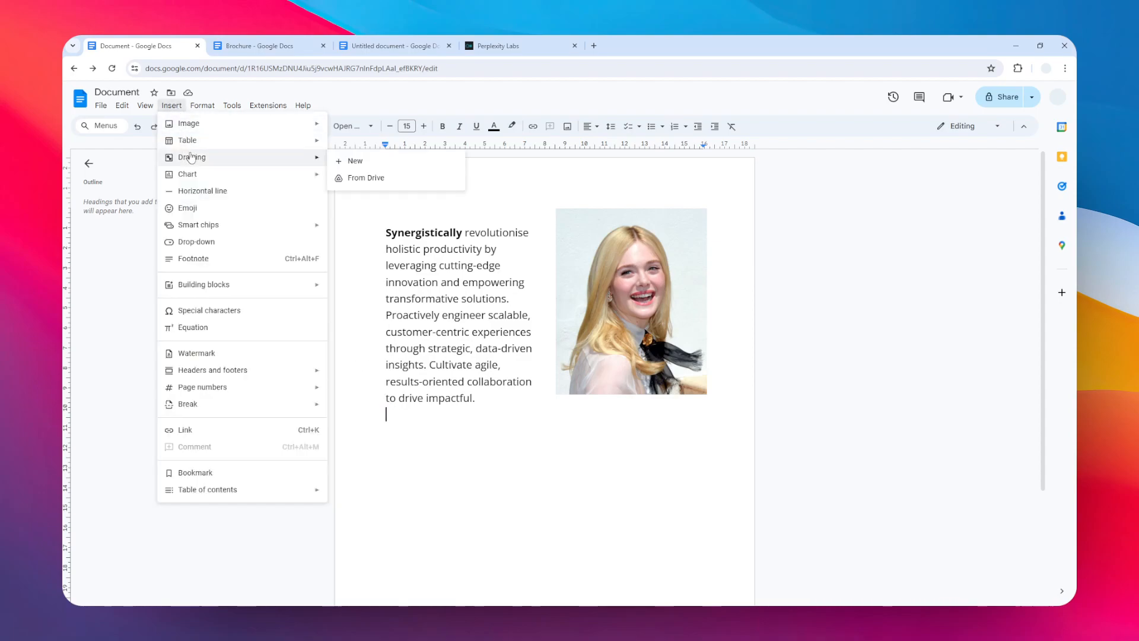
click(373, 162)
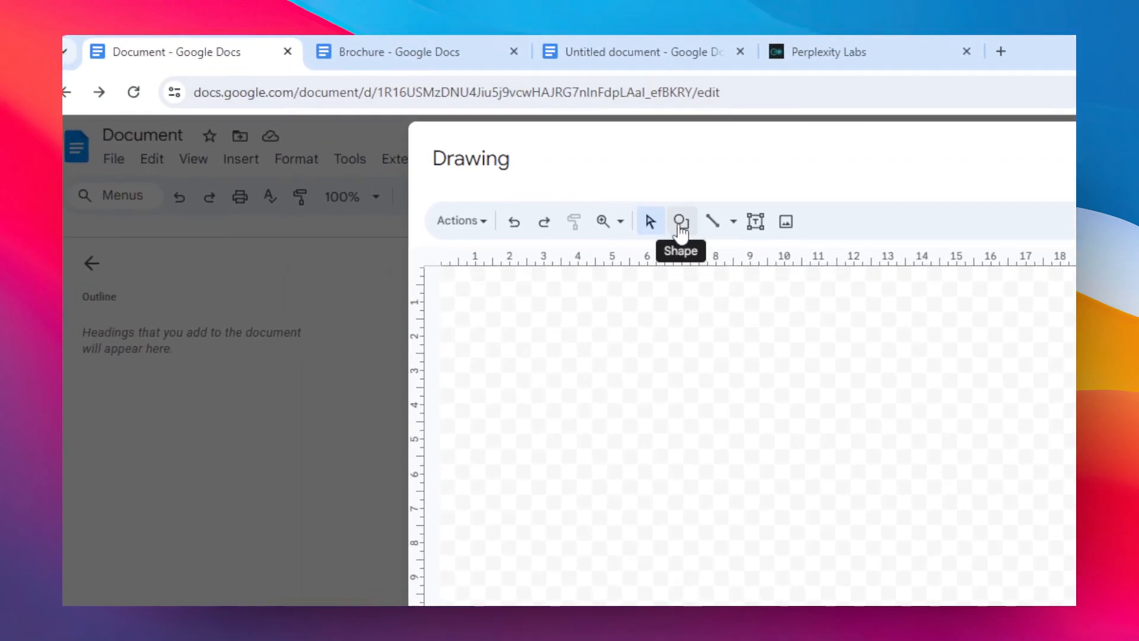
click(680, 225)
mouse_move(706, 259)
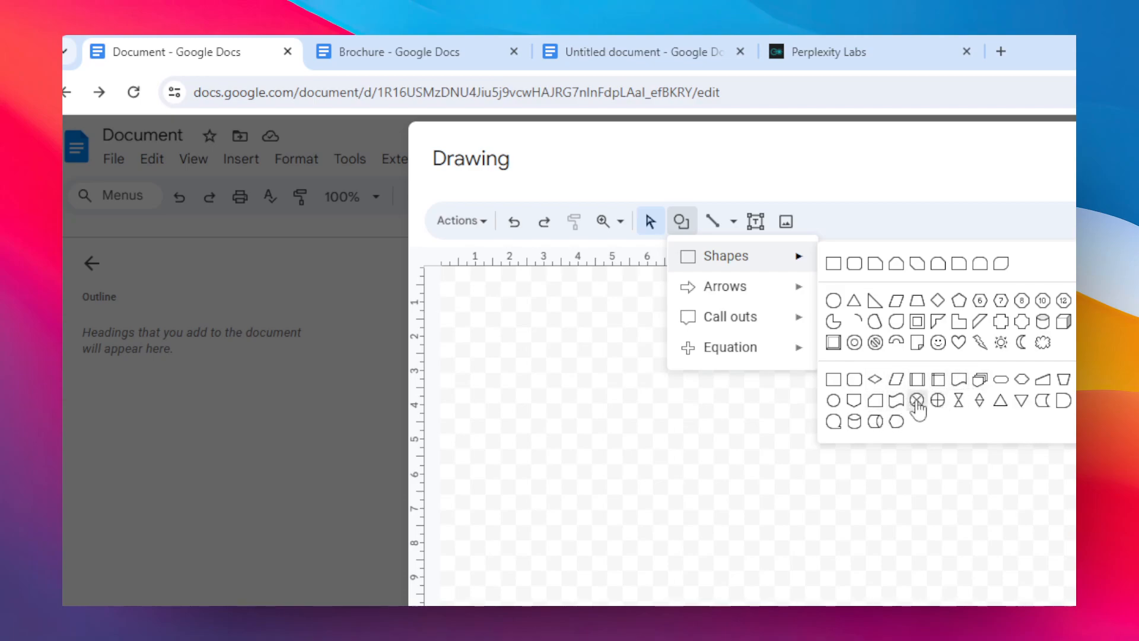
click(1000, 383)
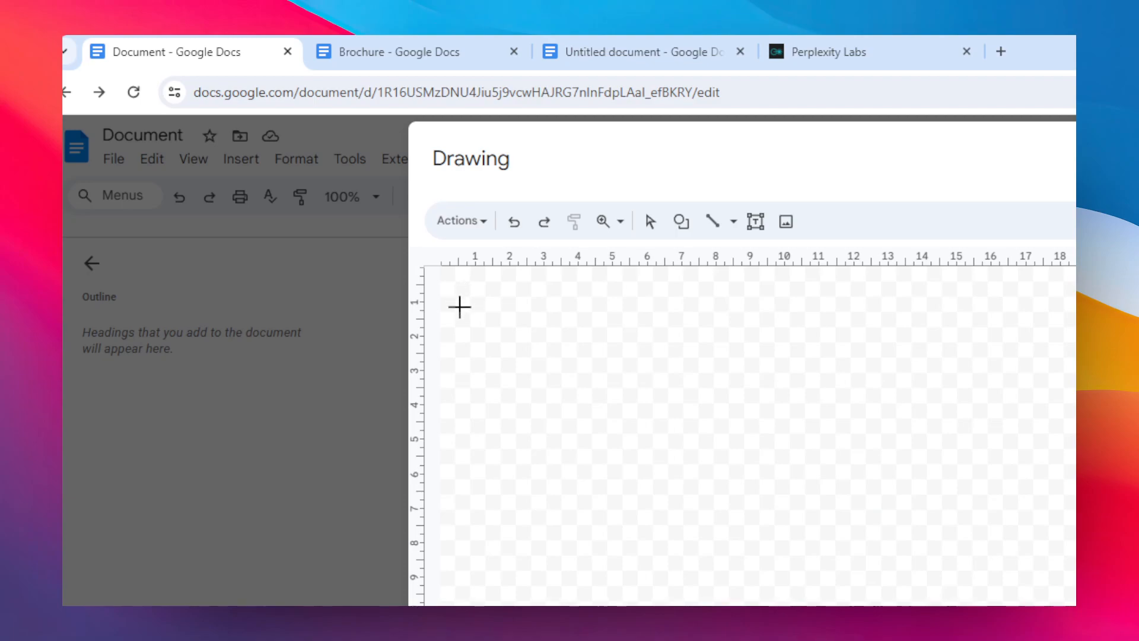
mouse_move(464, 301)
mouse_down()
mouse_move(557, 356)
mouse_move(623, 361)
mouse_move(613, 359)
mouse_up()
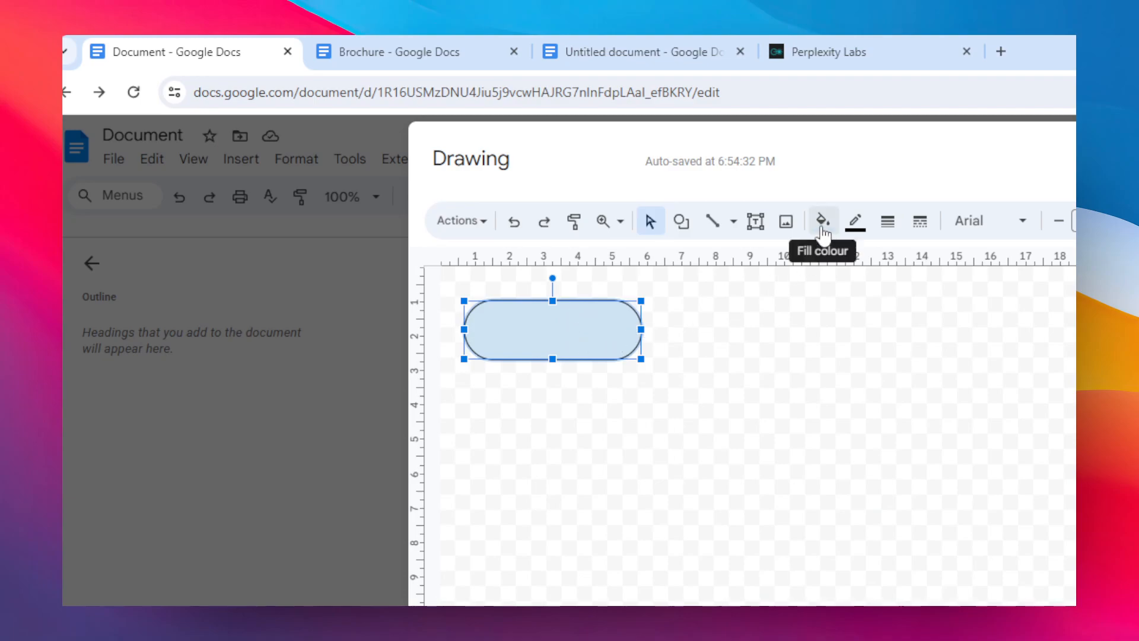
click(854, 229)
click(887, 222)
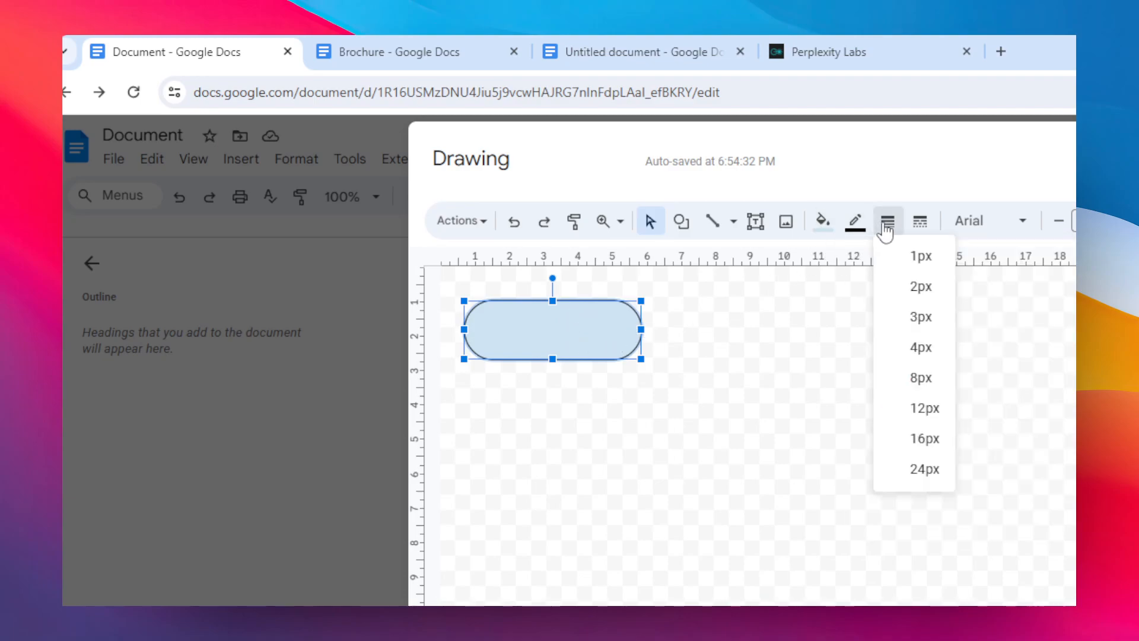
click(920, 225)
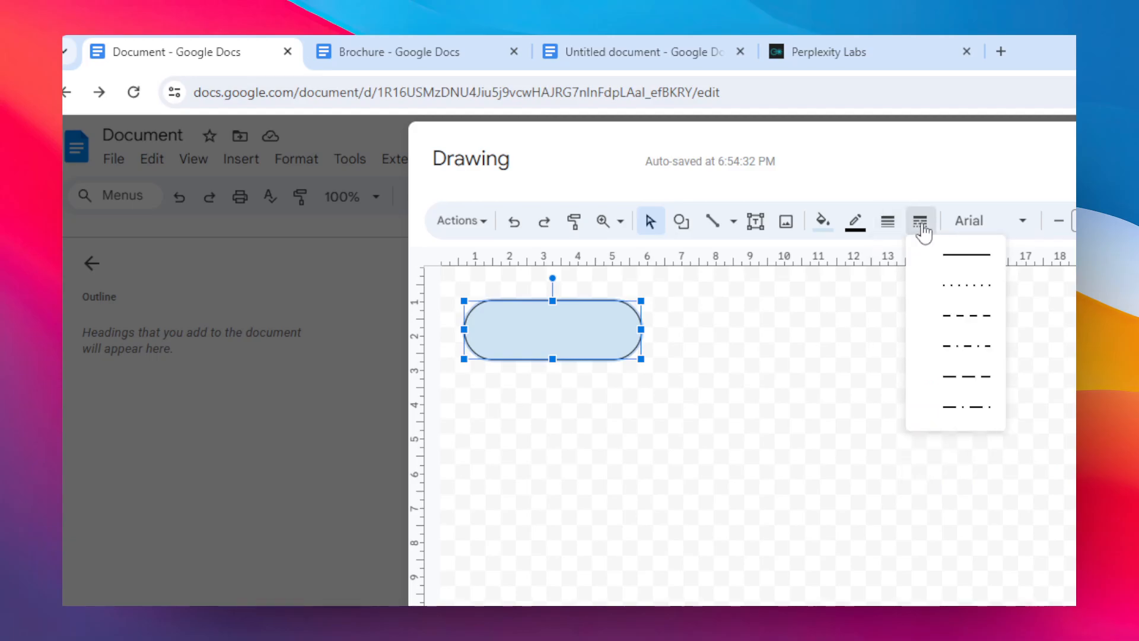
click(824, 224)
click(825, 226)
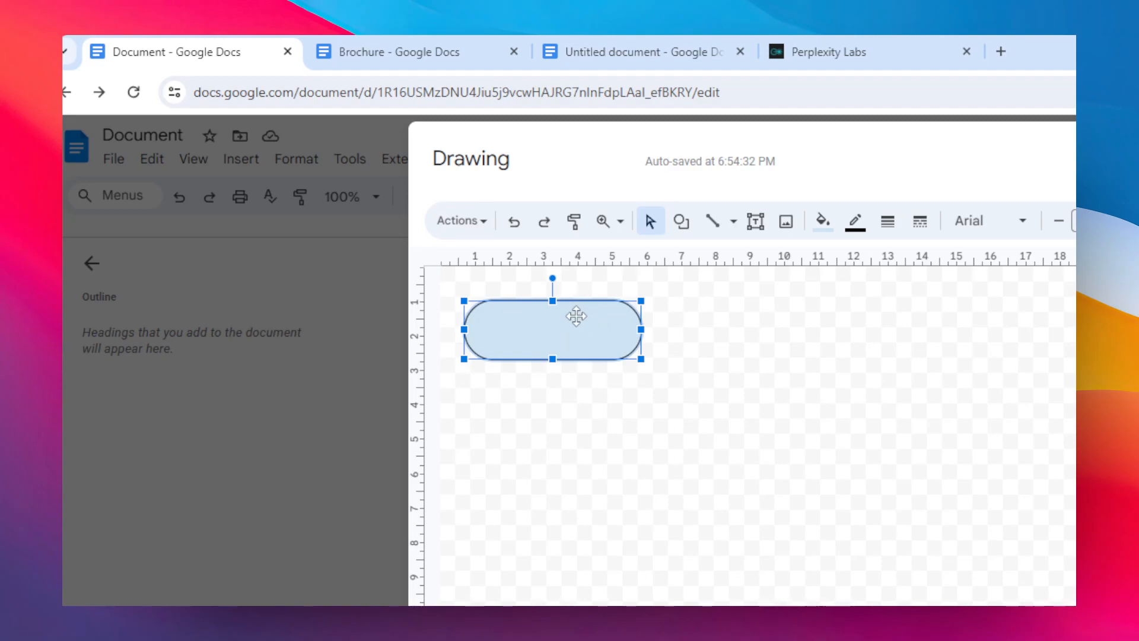
Label the terminator shape "start".
double_click(560, 328)
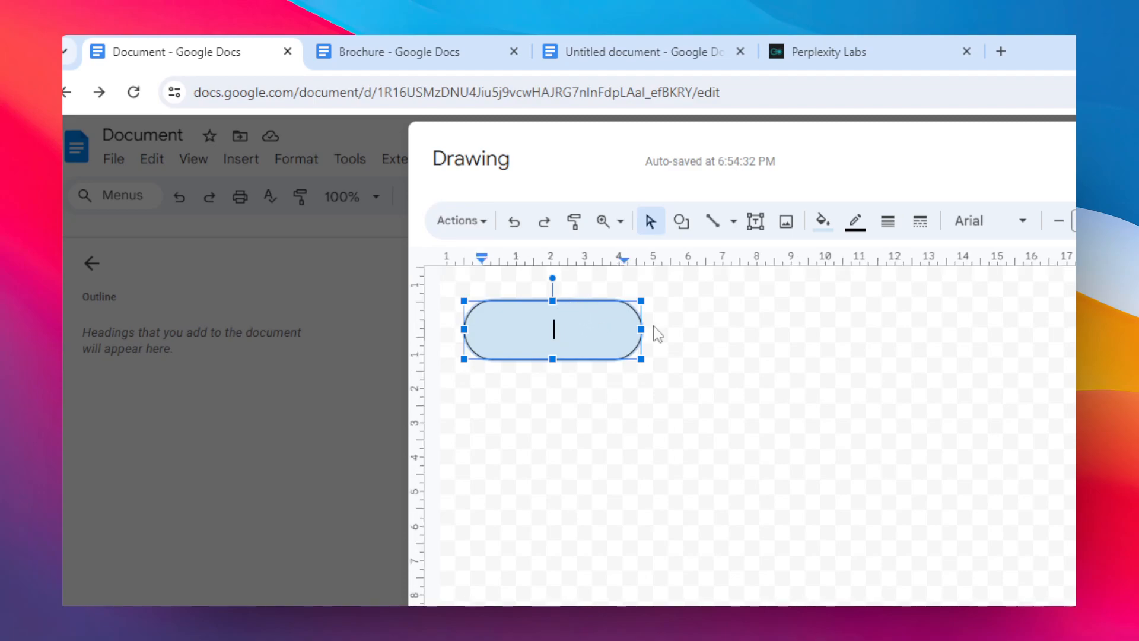
text(start)
key(ctrl+a)
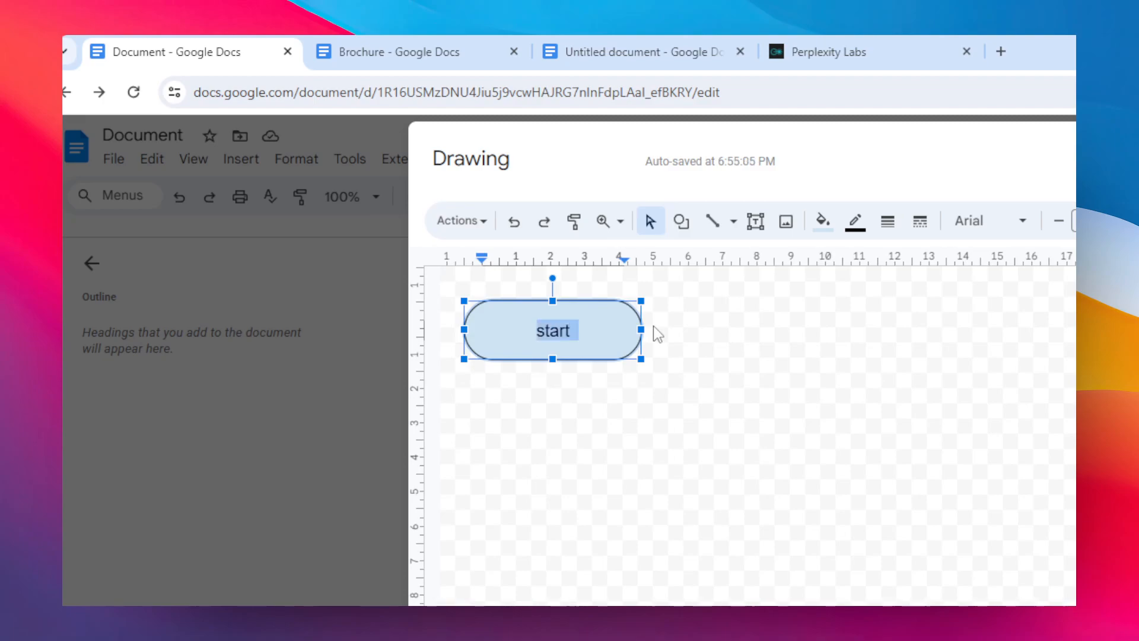
click(656, 328)
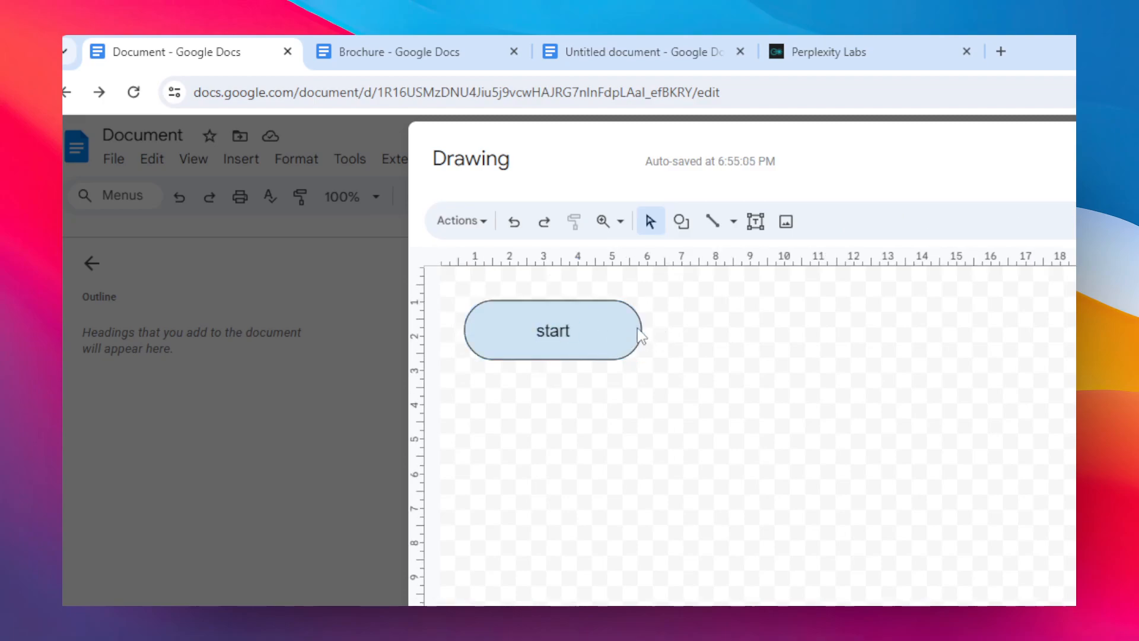
Draw a flowchart process rectangle about 4 cm wide centred below the start shape and label it "process".
click(685, 230)
mouse_move(711, 261)
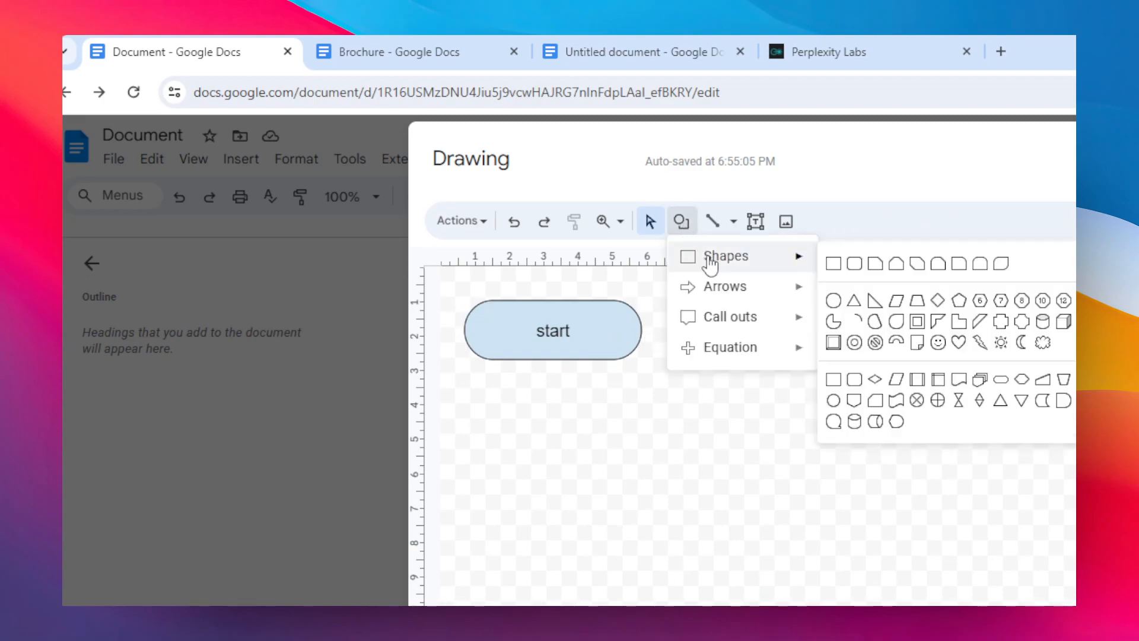
click(833, 378)
drag(484, 394, 580, 440)
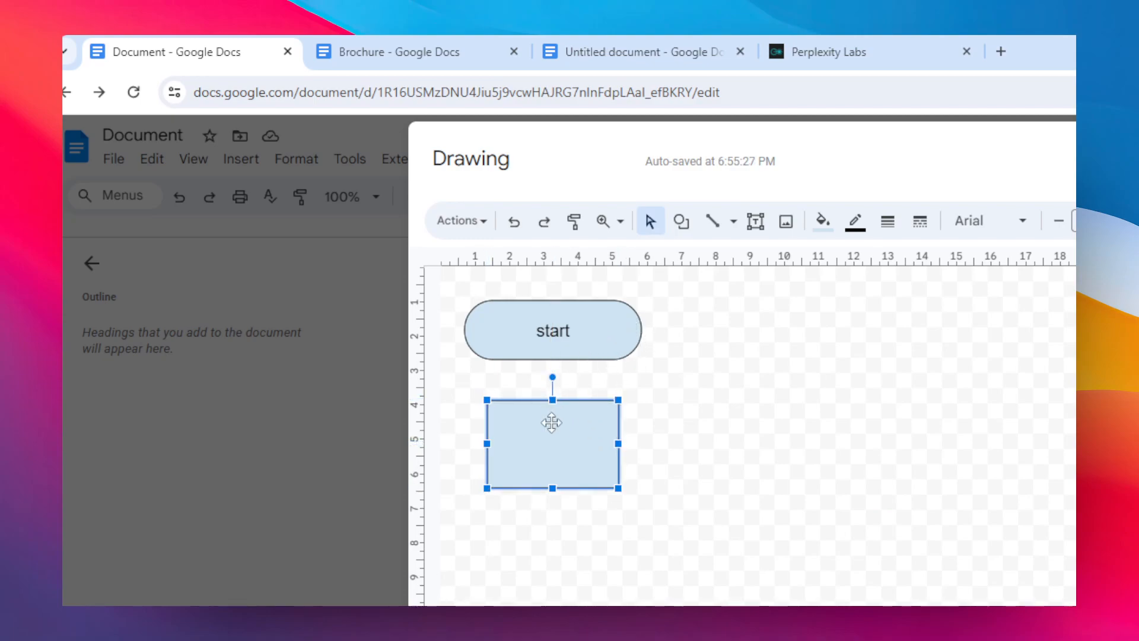
double_click(568, 439)
text(process)
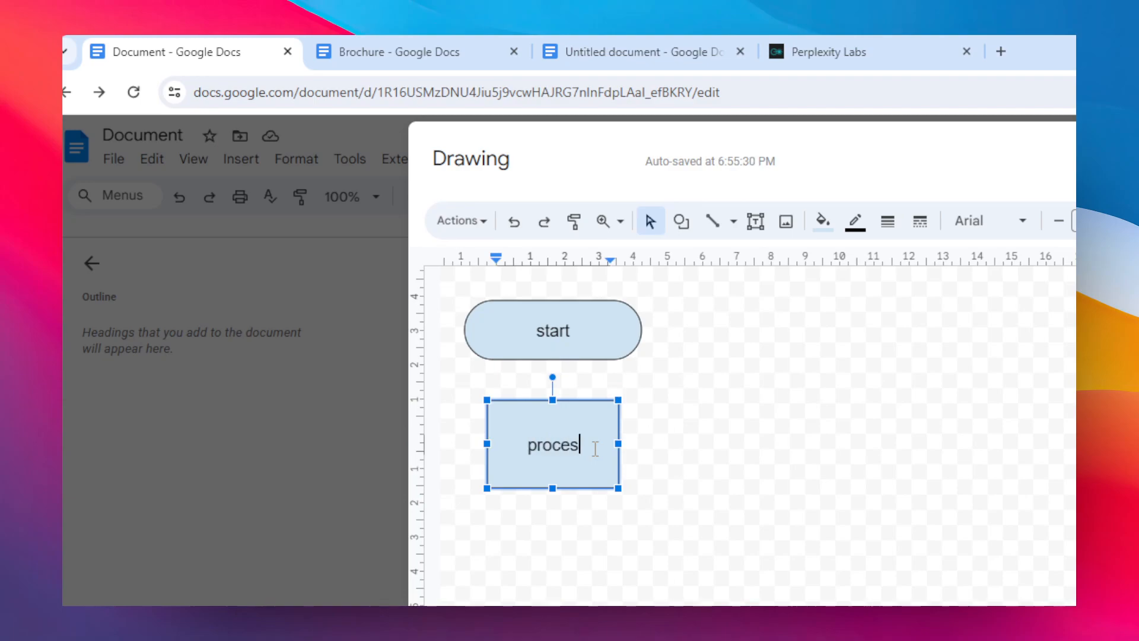
Duplicate the start shape and place the copy centred below the process rectangle.
click(622, 331)
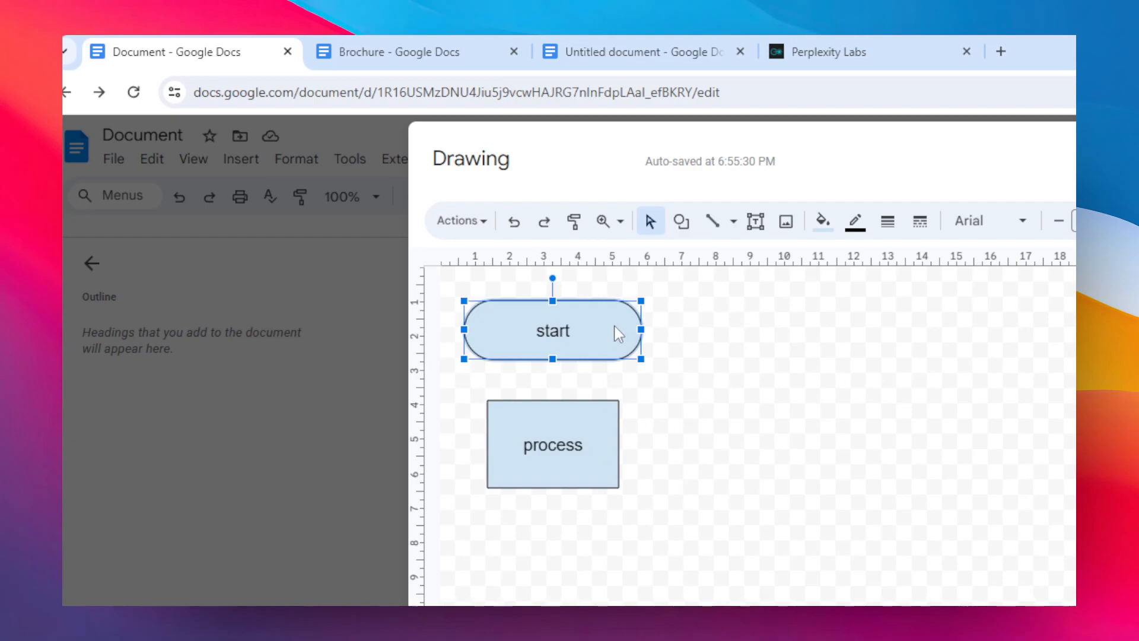
right_click(619, 330)
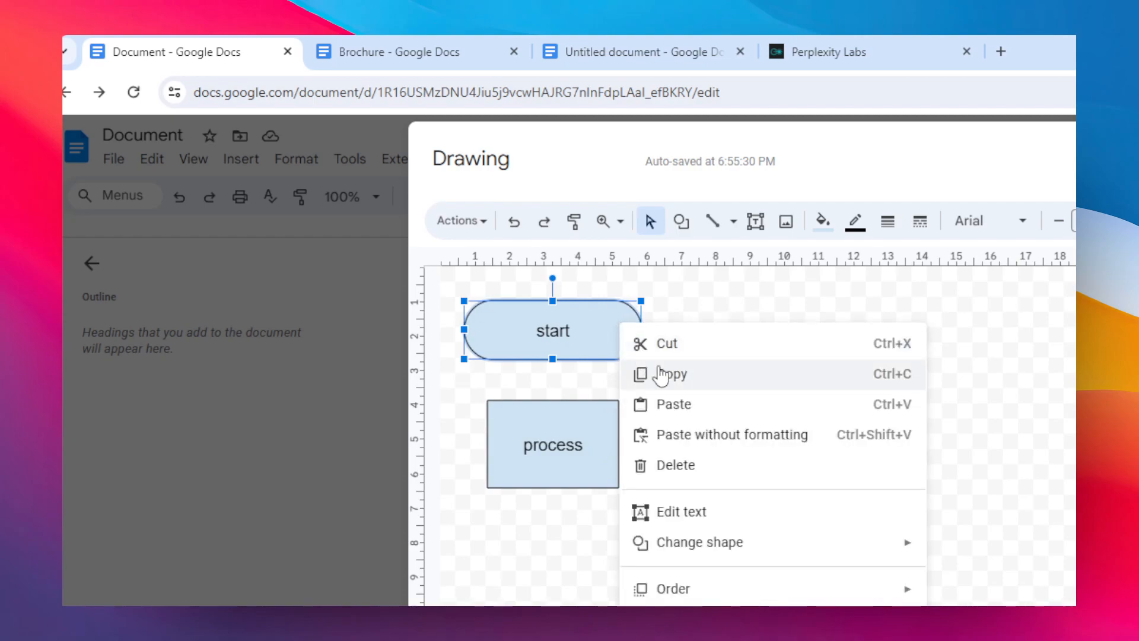
click(712, 378)
click(656, 466)
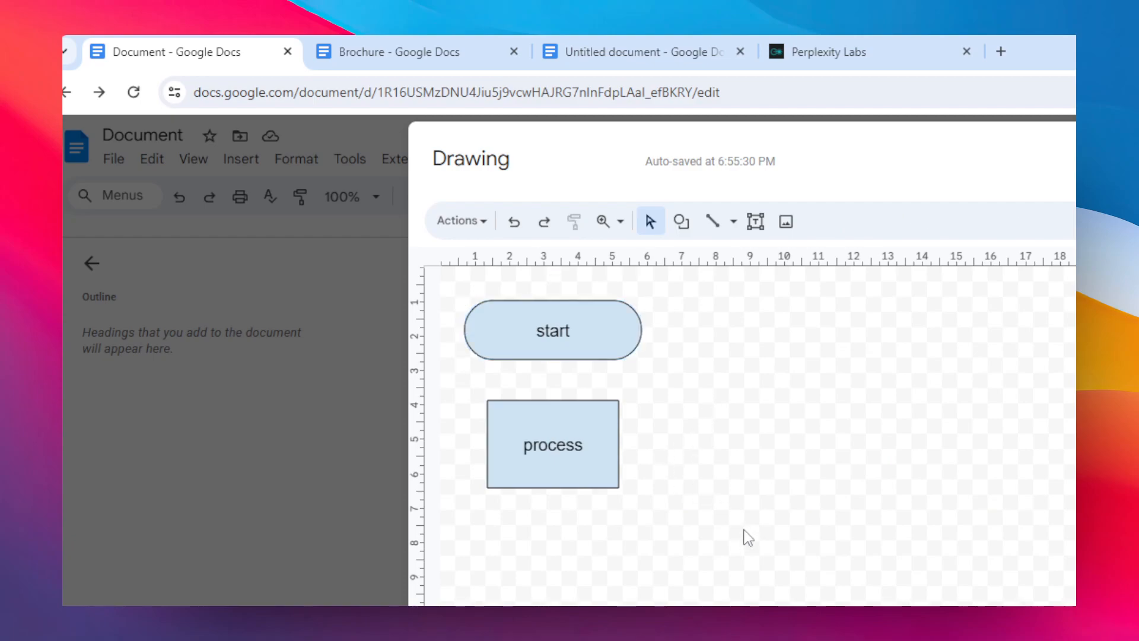
right_click(722, 436)
click(725, 514)
drag(606, 343, 589, 551)
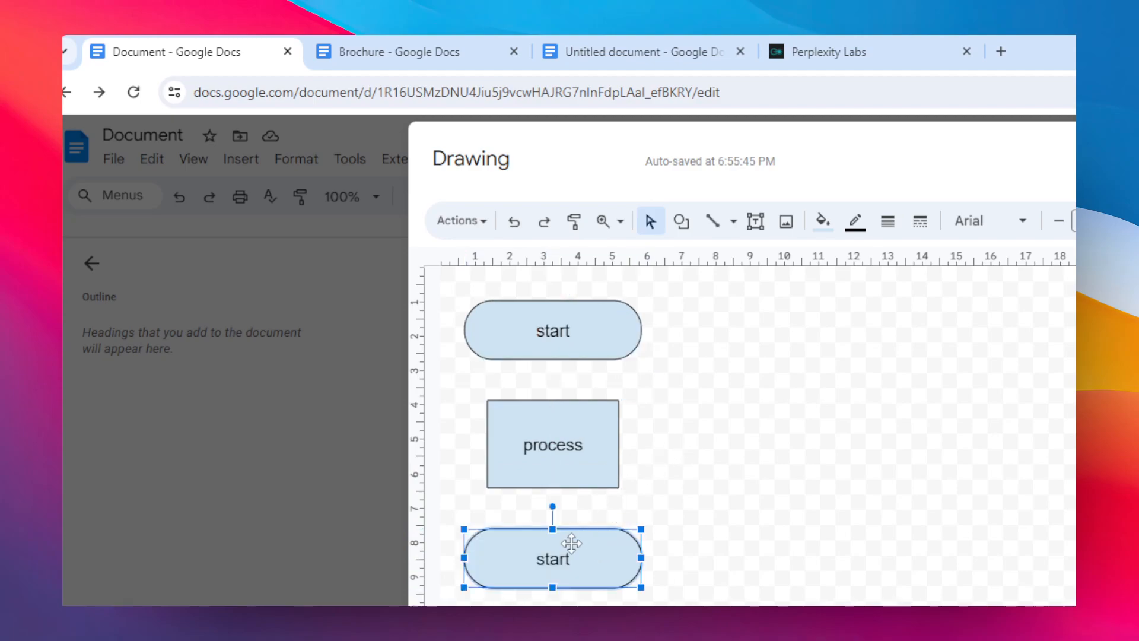
Replace the text of the copied terminator shape with "end".
click(569, 546)
double_click(569, 547)
text(end)
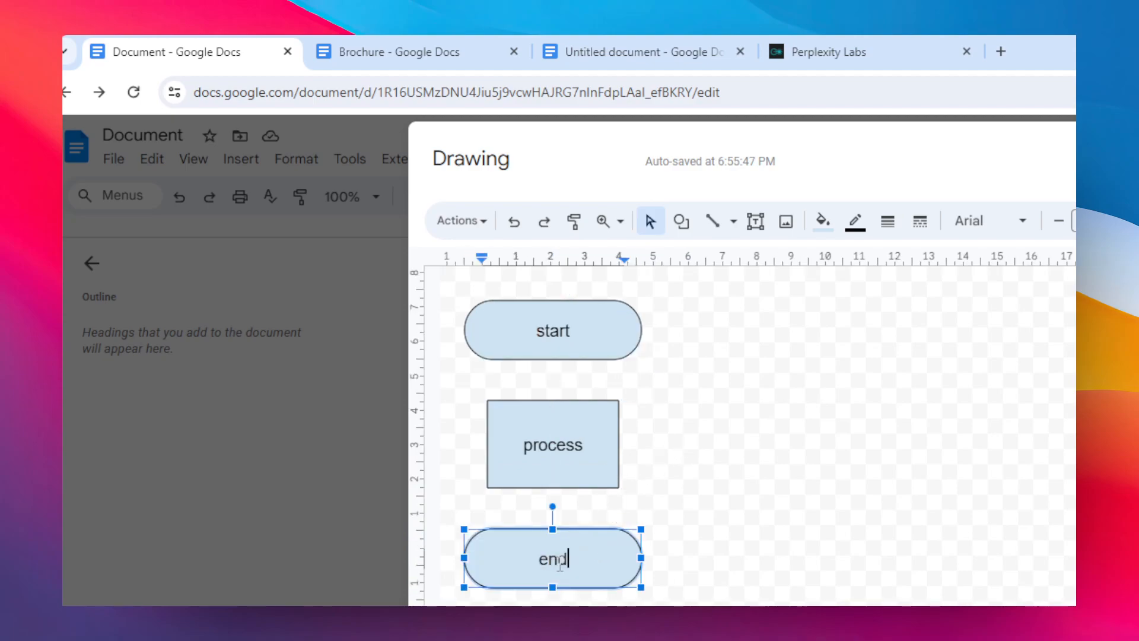
click(722, 469)
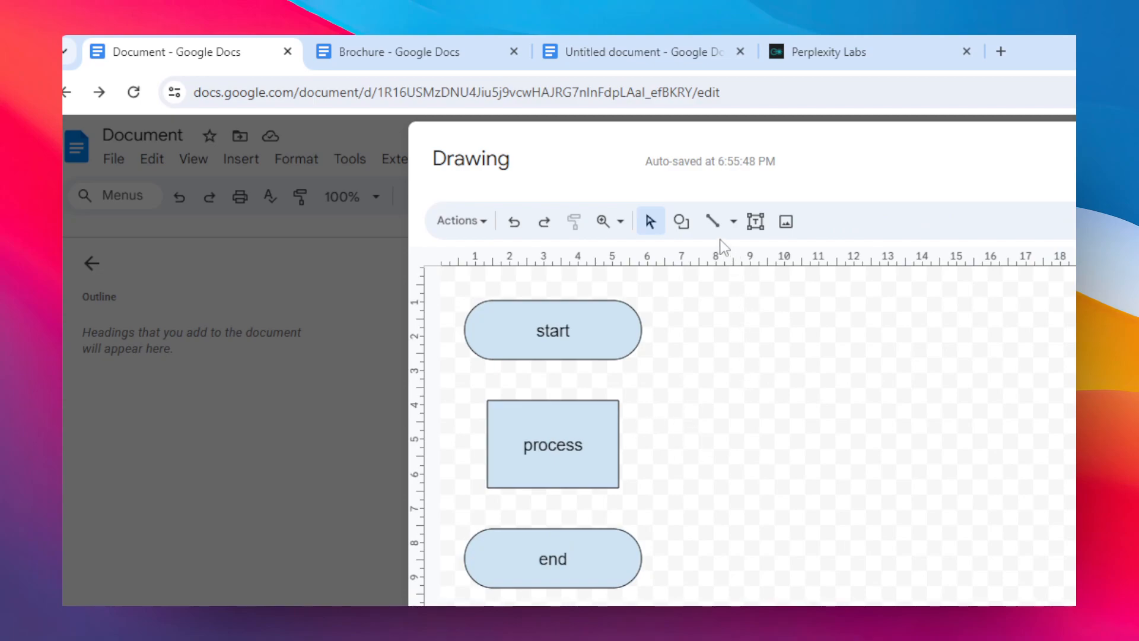
Connect start to process and process to end with straight lines ending in filled arrowheads.
click(712, 222)
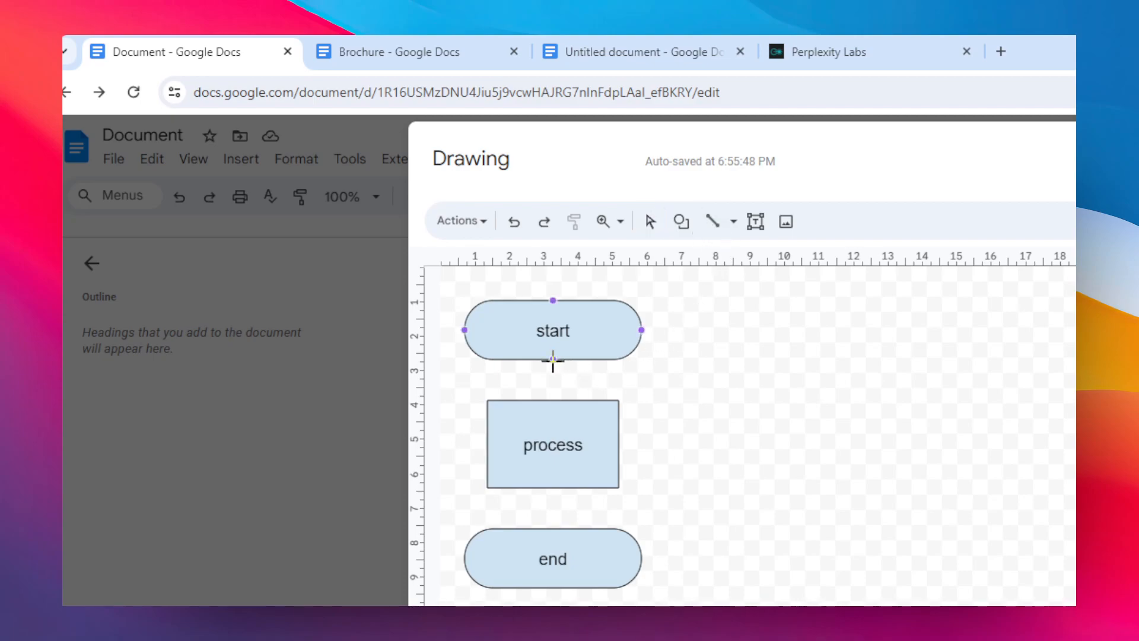
drag(552, 359, 553, 400)
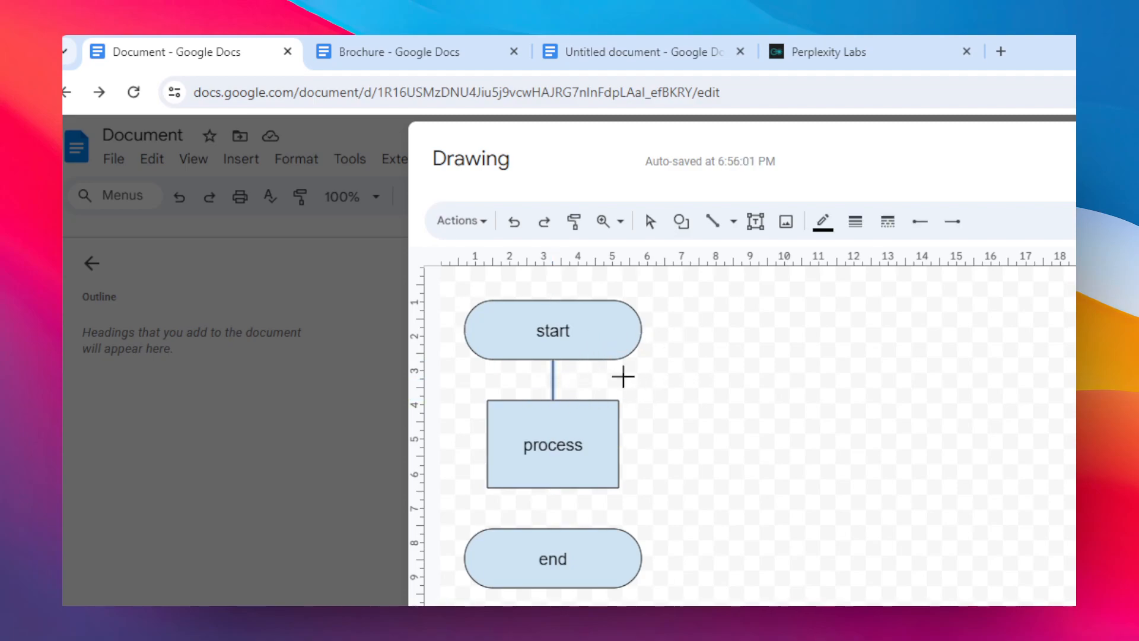
click(952, 231)
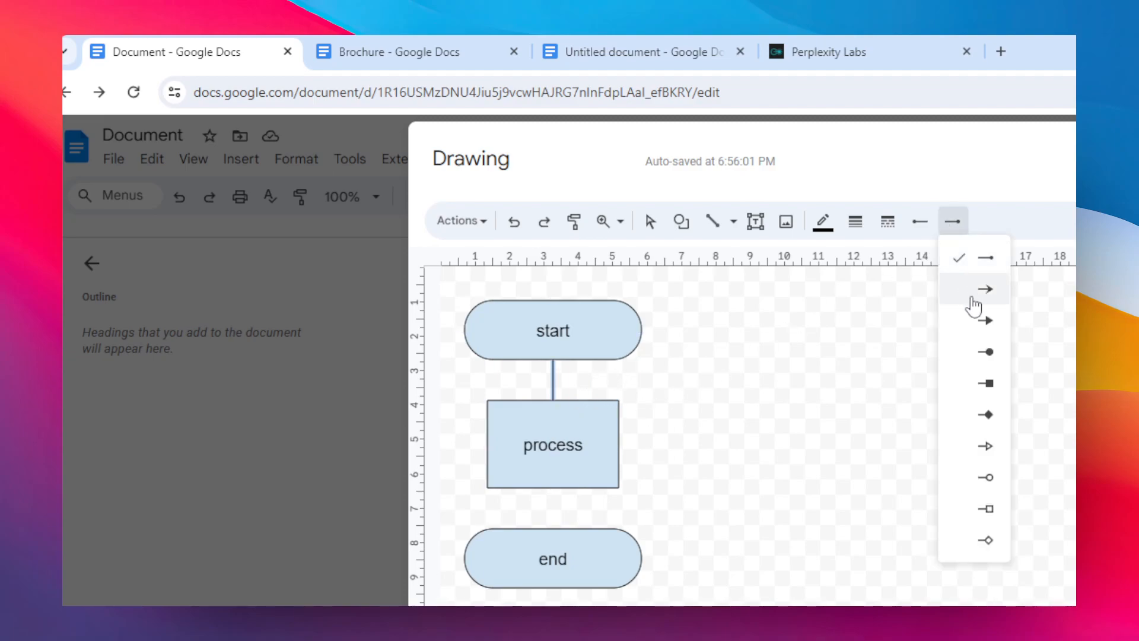
click(983, 319)
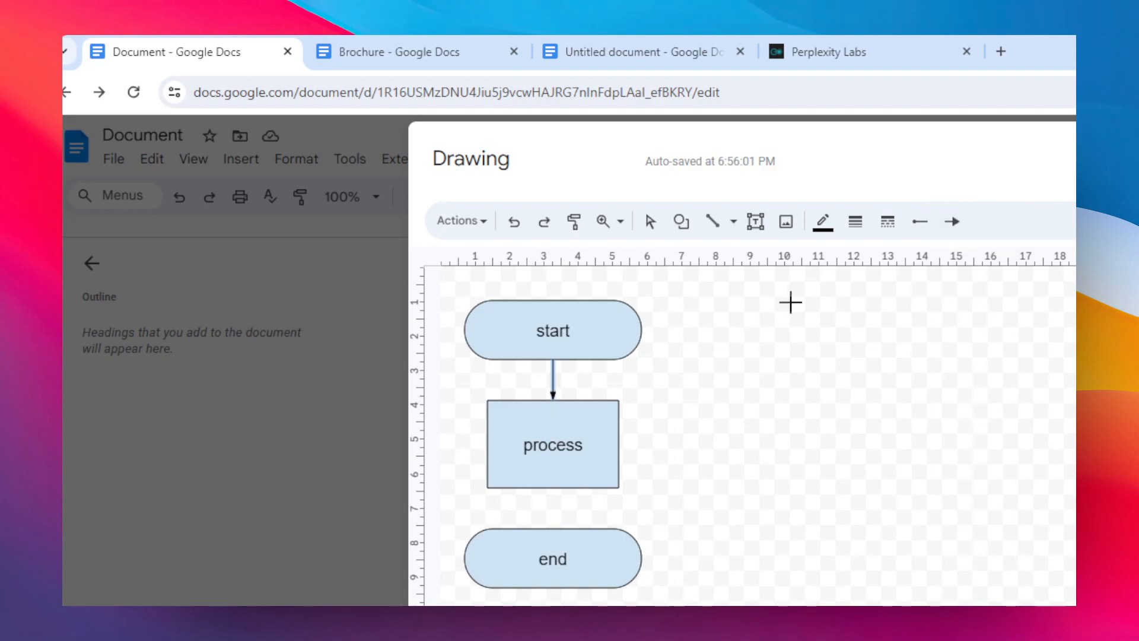
drag(552, 493, 552, 528)
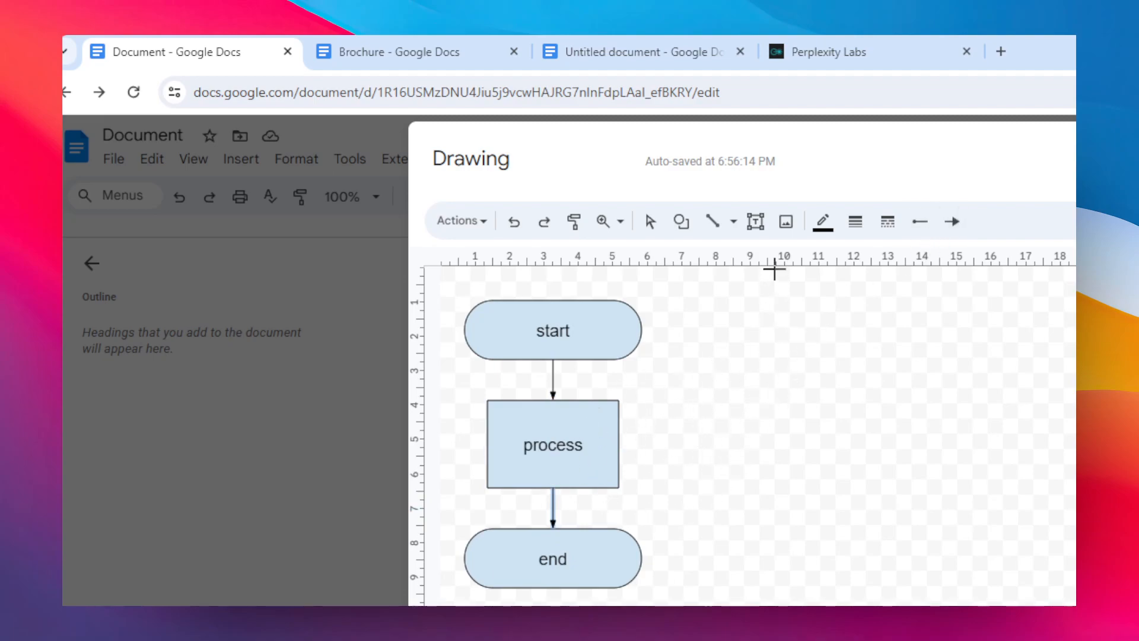
Add a text box reading "yes" beside the arrow between the start and process shapes.
click(758, 223)
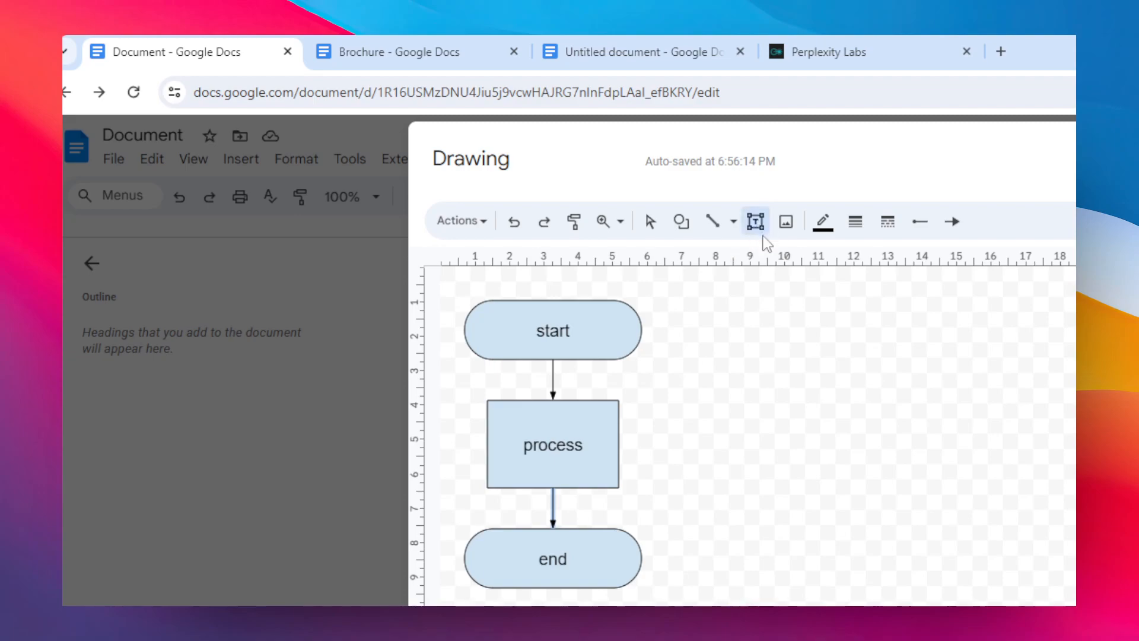
drag(668, 364, 760, 403)
drag(723, 363, 611, 372)
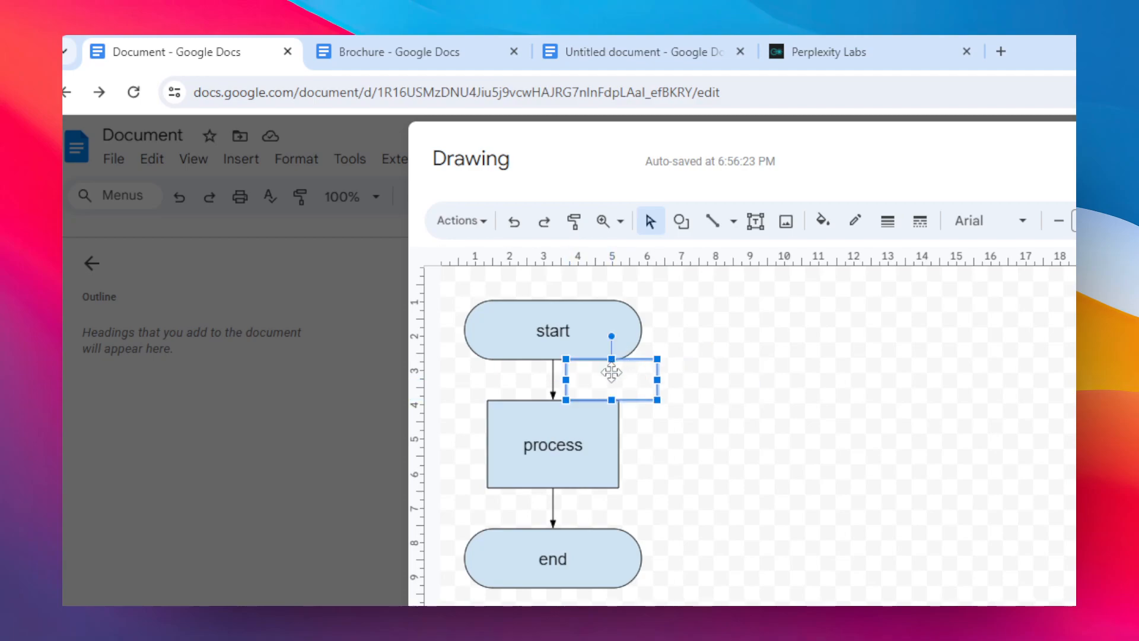
click(580, 377)
text(yes)
click(674, 374)
Duplicate the "yes" text box and place the copy beside the arrow between the process and end shapes.
click(606, 373)
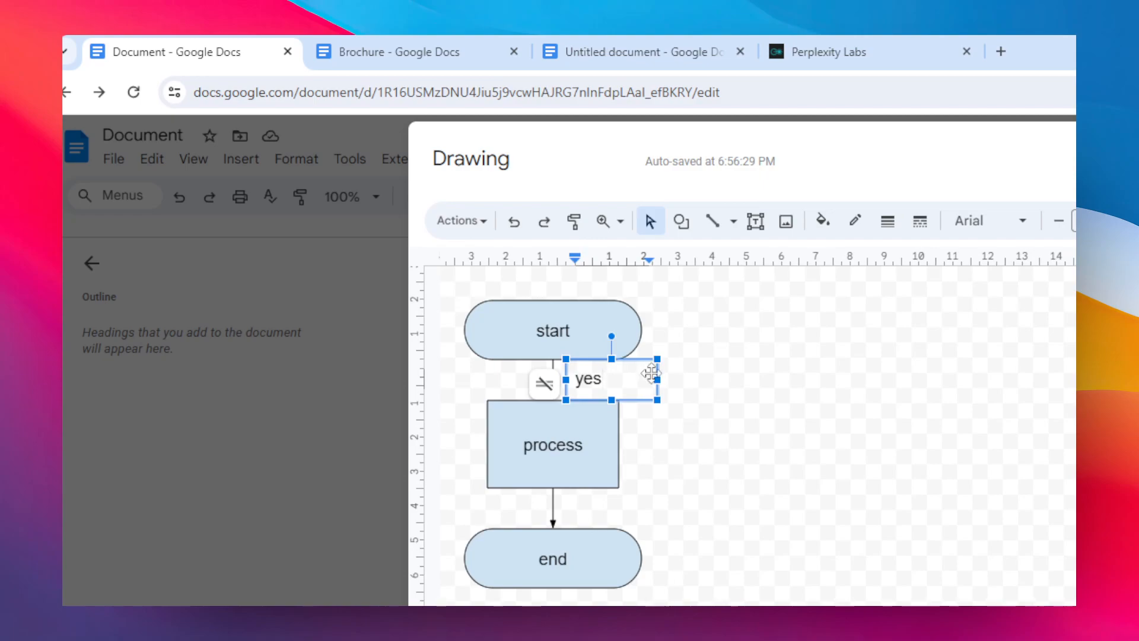
right_click(635, 358)
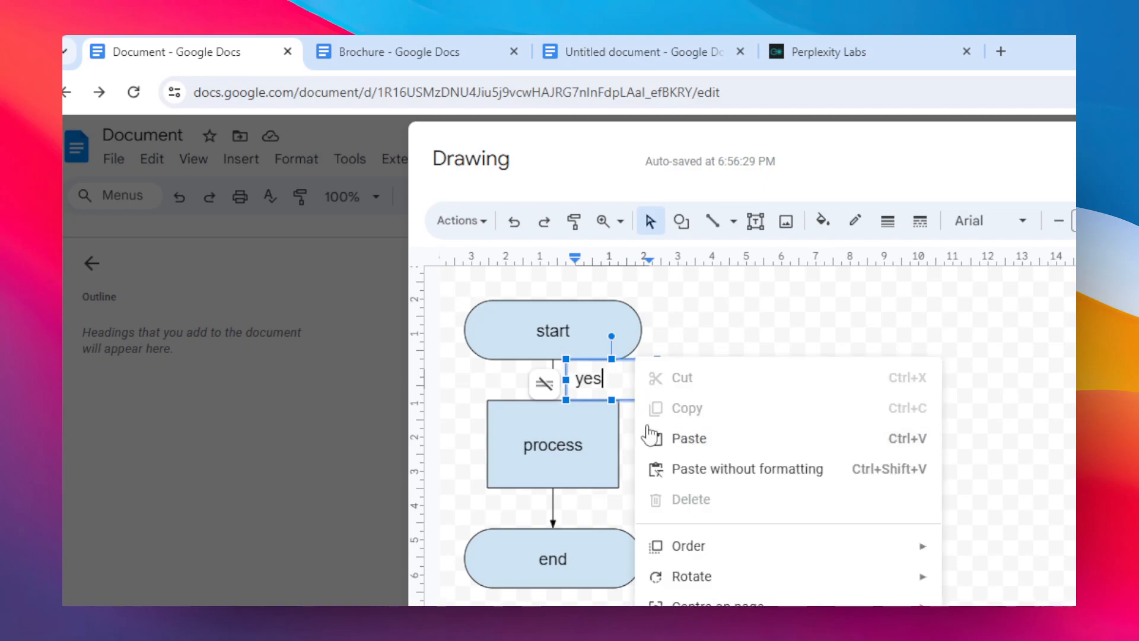
click(627, 391)
click(647, 398)
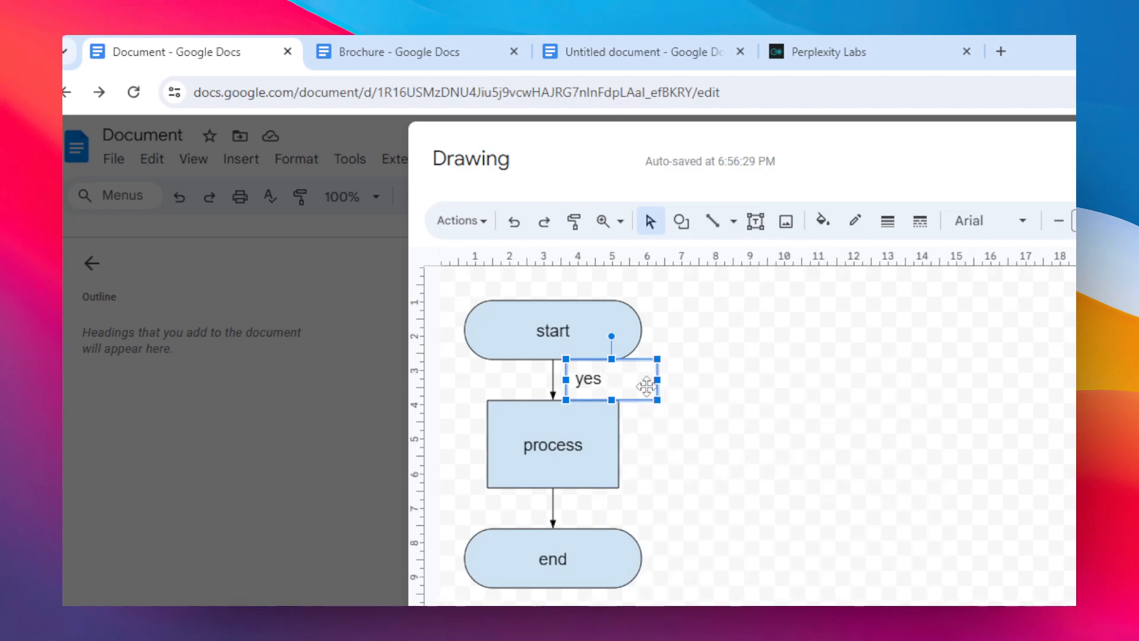
right_click(653, 396)
click(724, 445)
click(724, 447)
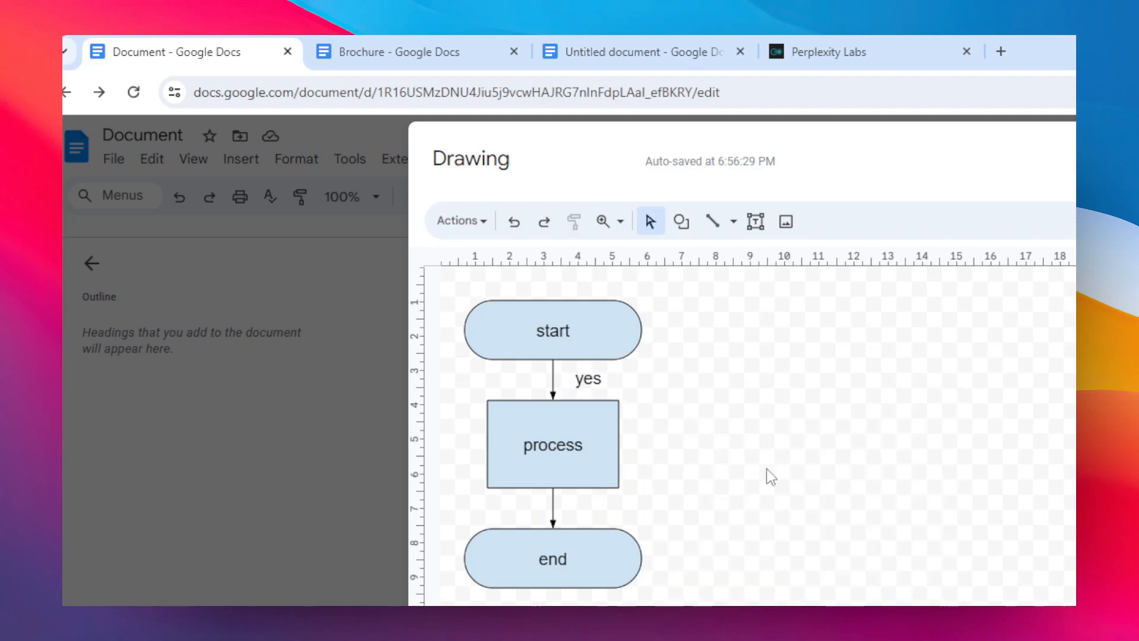
right_click(750, 474)
click(814, 550)
drag(650, 402, 635, 515)
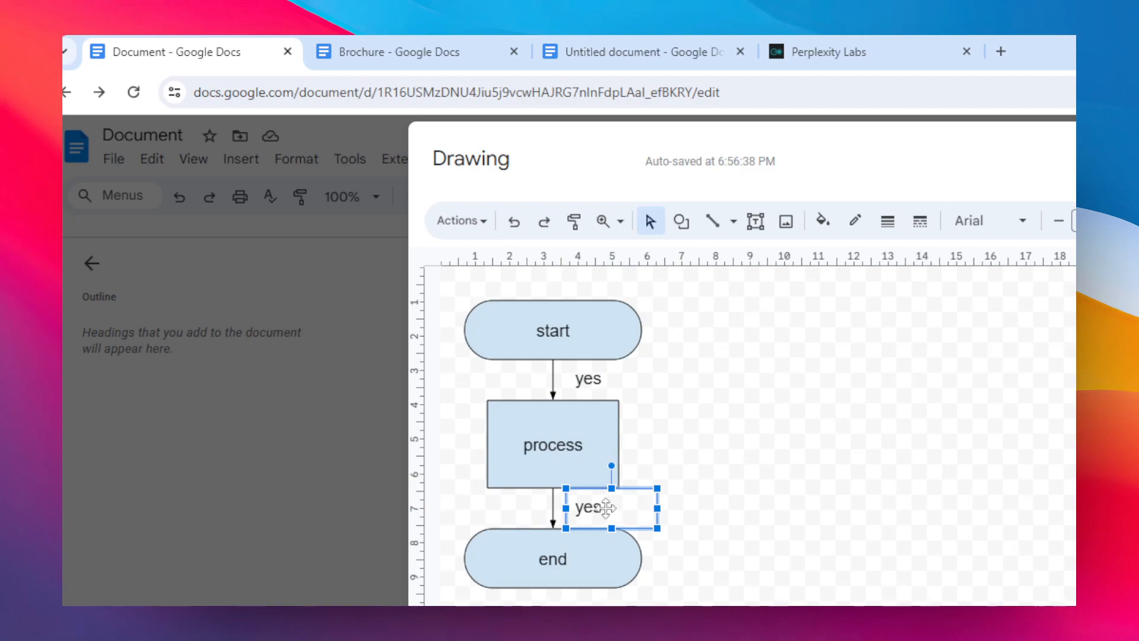
Change the copied label beside the lower arrow to "no", and save and close the drawing.
click(601, 506)
double_click(602, 510)
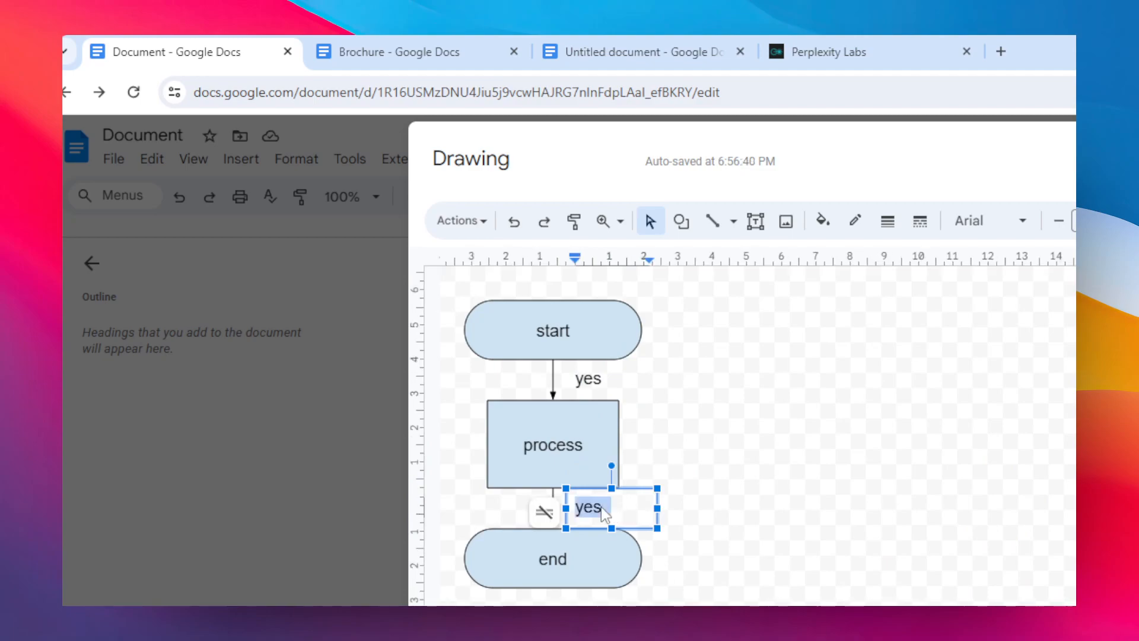
text(no)
click(745, 473)
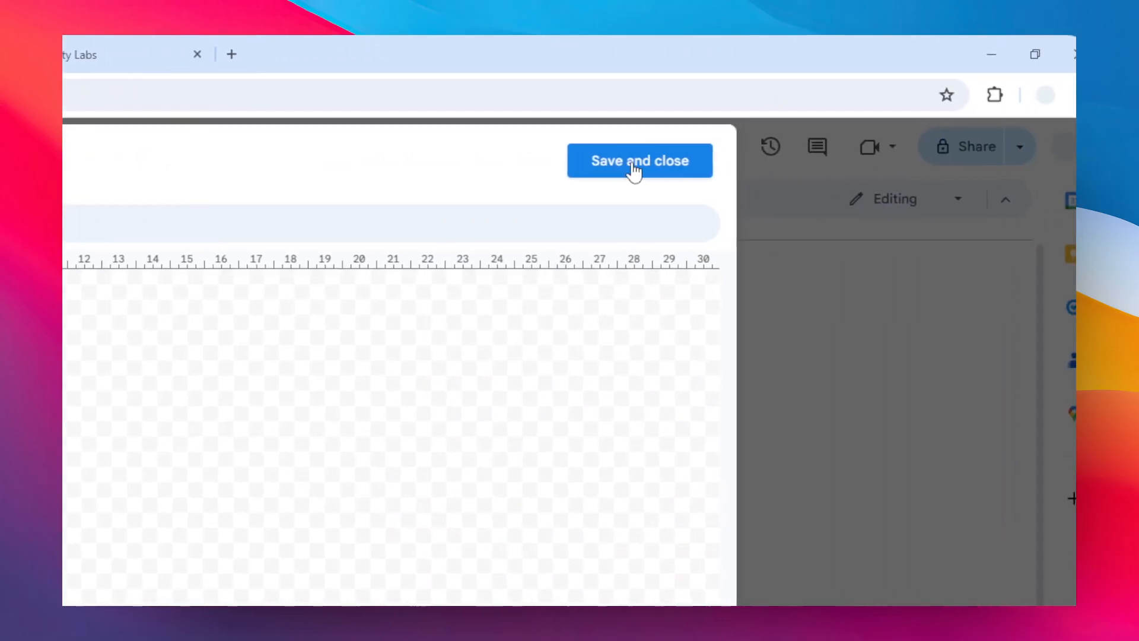
click(632, 168)
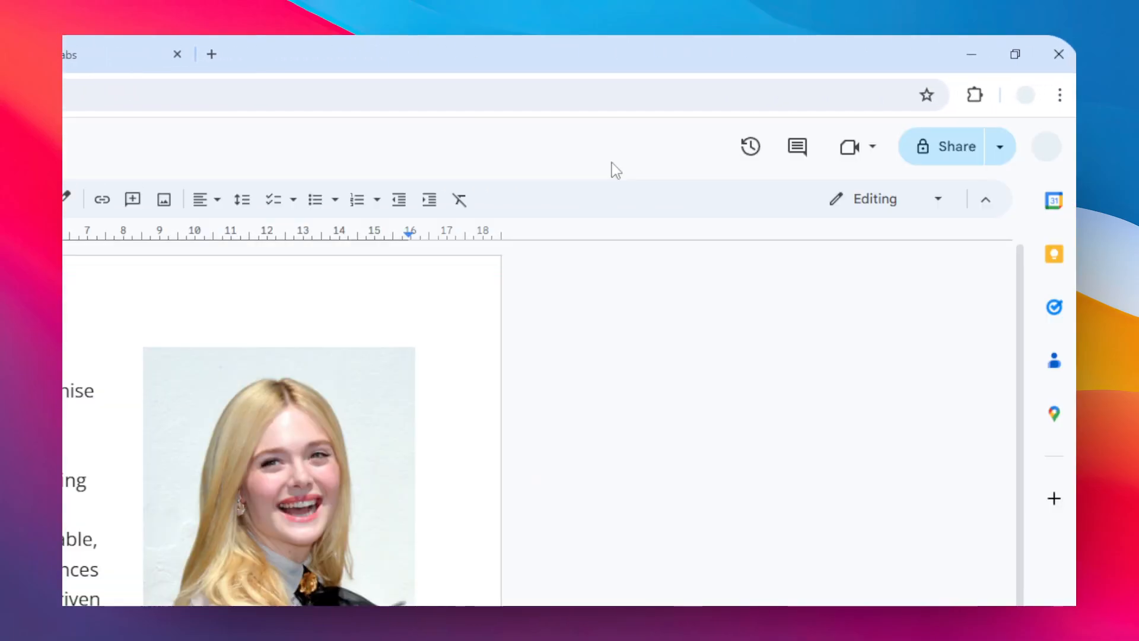